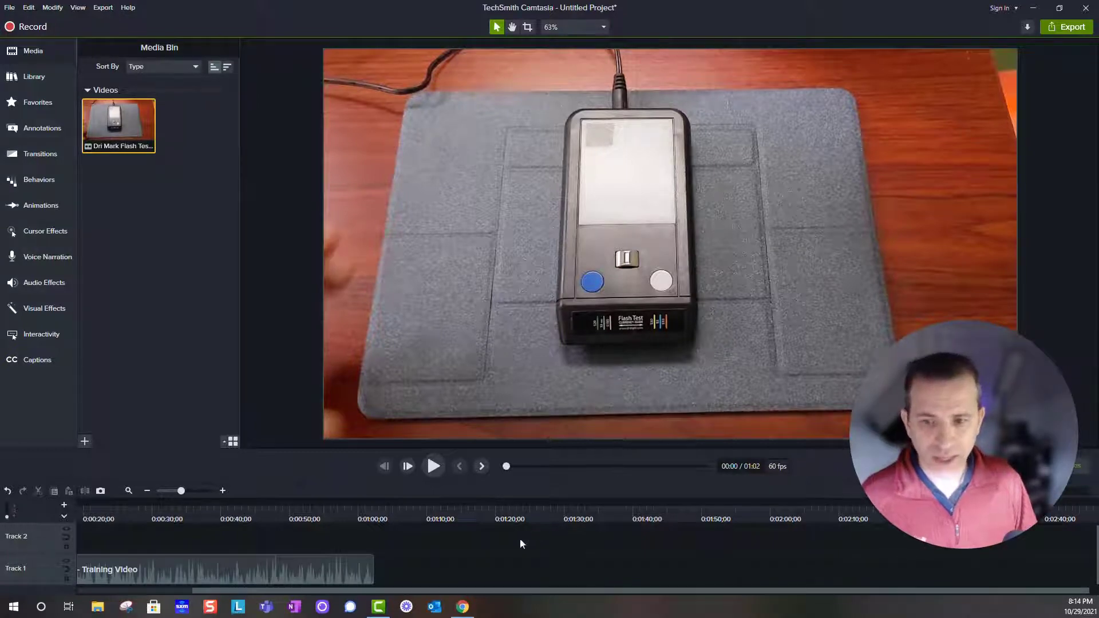
{"action": "left_click_drag", "start_coordinate": [488, 592], "coordinate": [321, 592]}
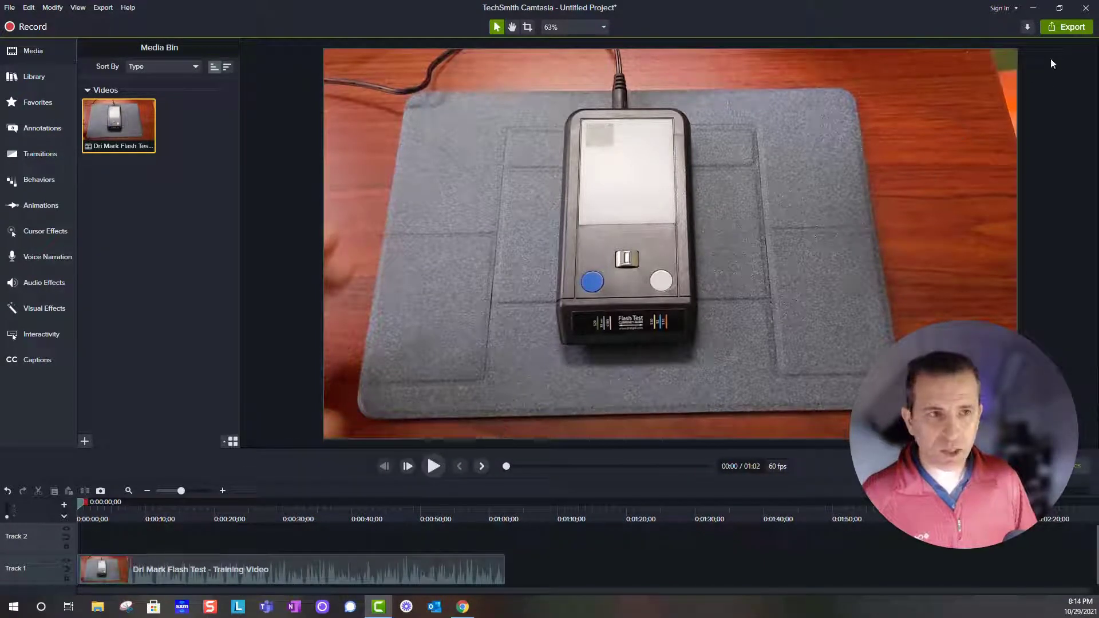
Render the project as an MP4 named 'testing Project 123' into Downloads.
{"action": "left_click", "coordinate": [1064, 28]}
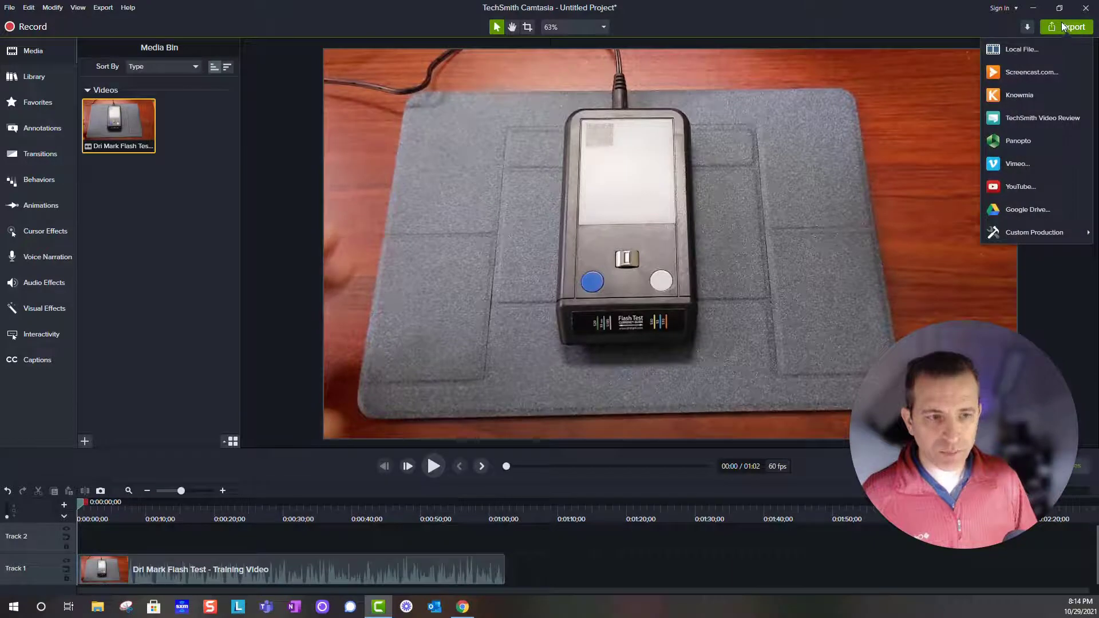
{"action": "left_click", "coordinate": [1020, 50]}
{"action": "left_click", "coordinate": [630, 459]}
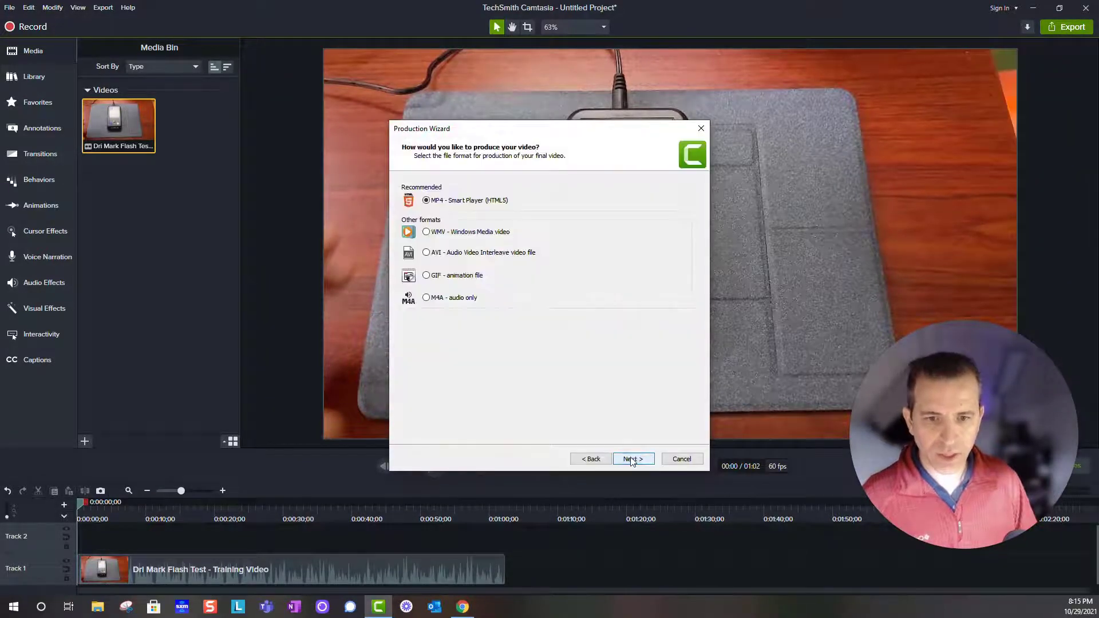
{"action": "left_click", "coordinate": [632, 460]}
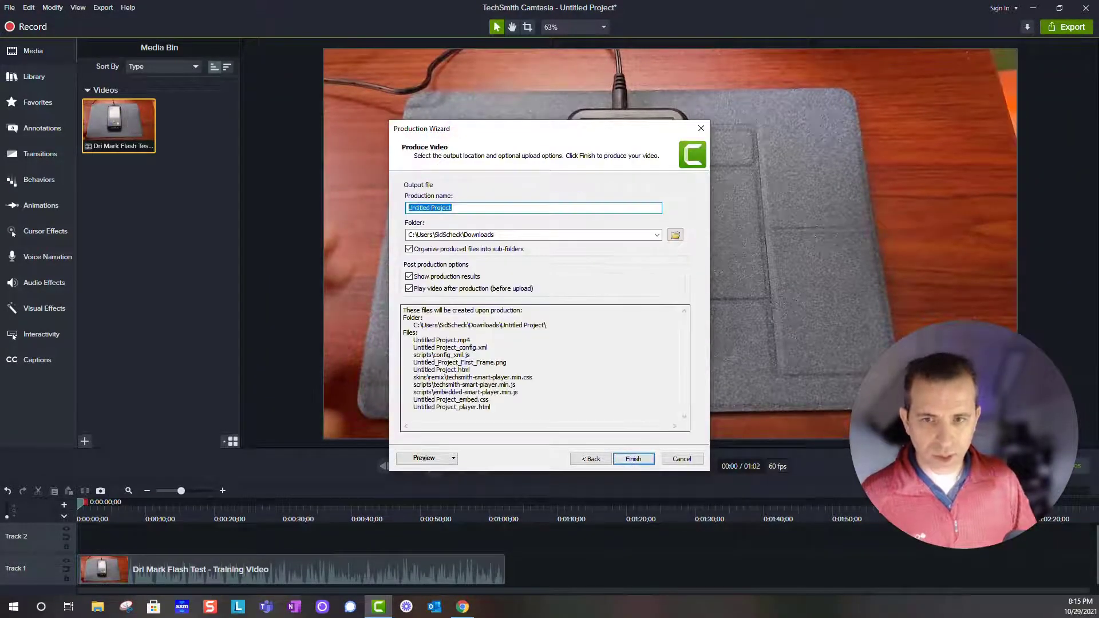
{"action": "type", "text": "testing Project 123"}
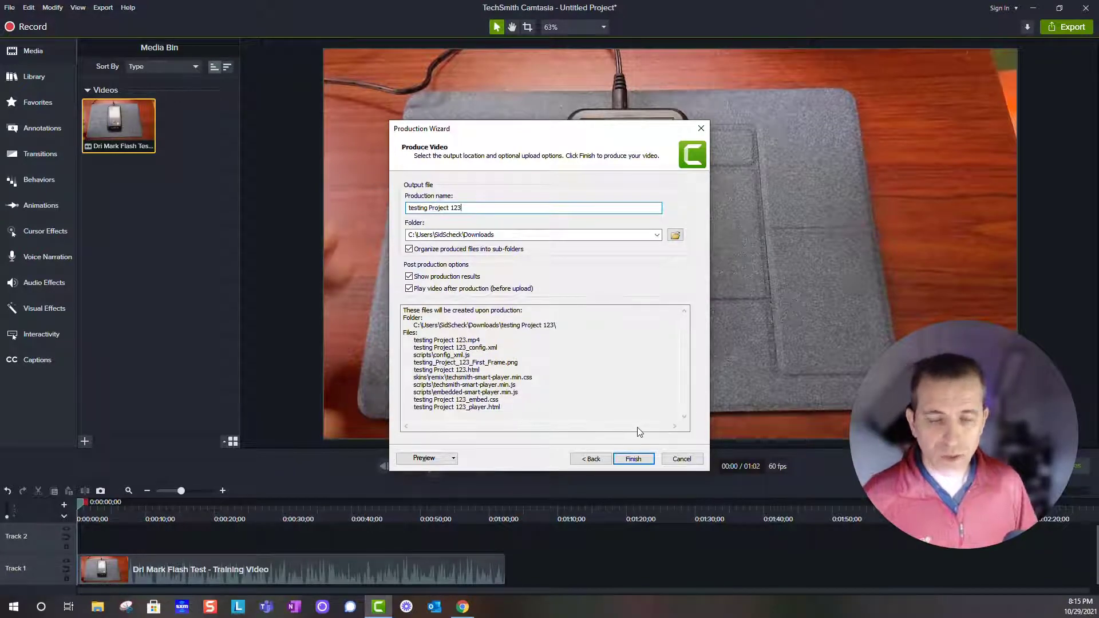
{"action": "left_click", "coordinate": [634, 459]}
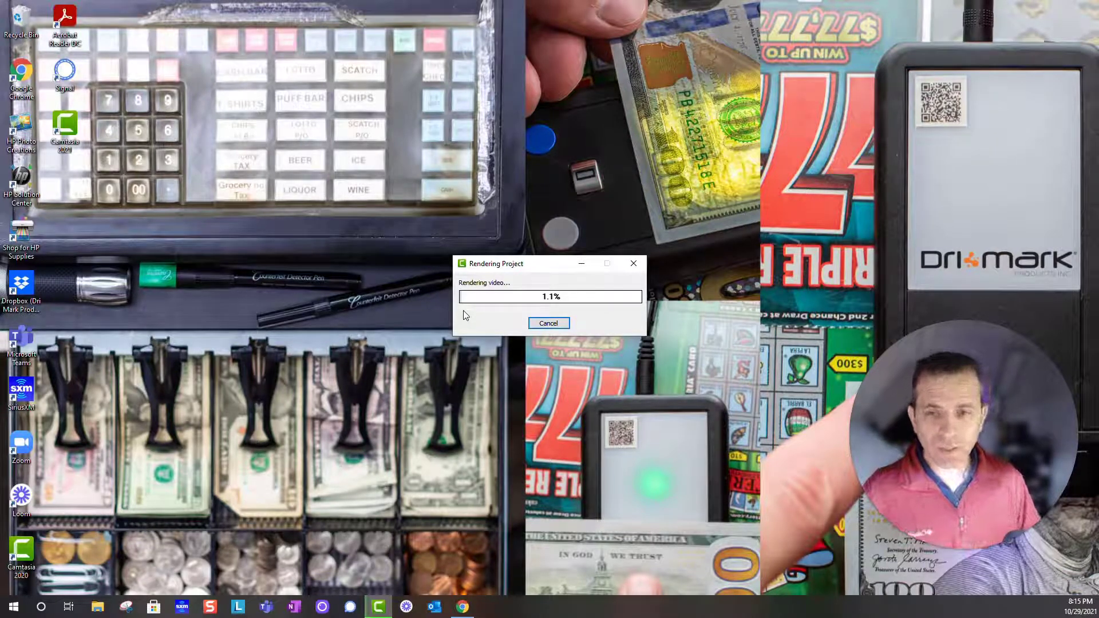
Cancel the stalled render and force the unresponsive Camtasia to close.
{"action": "left_click", "coordinate": [552, 326]}
{"action": "left_click", "coordinate": [550, 343]}
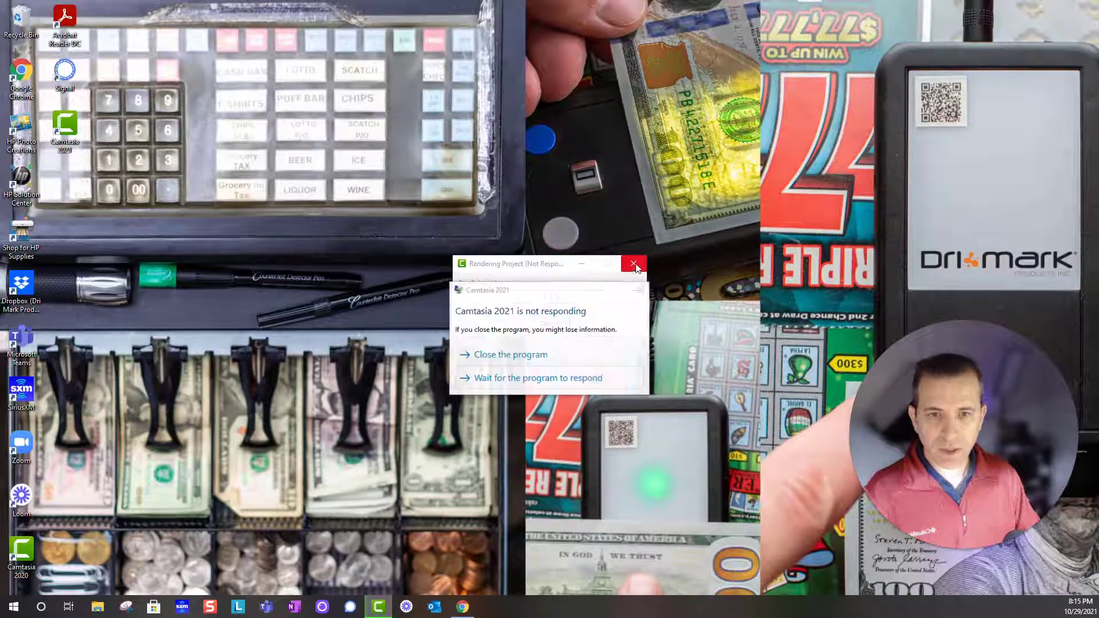
{"action": "left_click", "coordinate": [575, 352]}
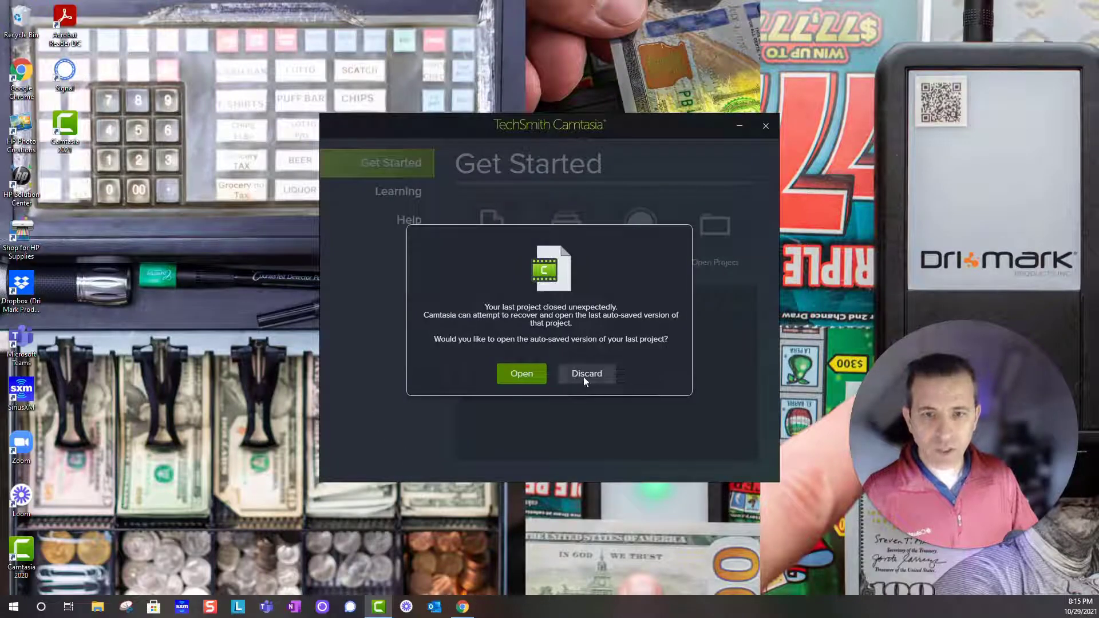
Discard the auto-saved recovery and begin a blank untitled project.
{"action": "left_click", "coordinate": [597, 372]}
{"action": "left_click", "coordinate": [482, 223]}
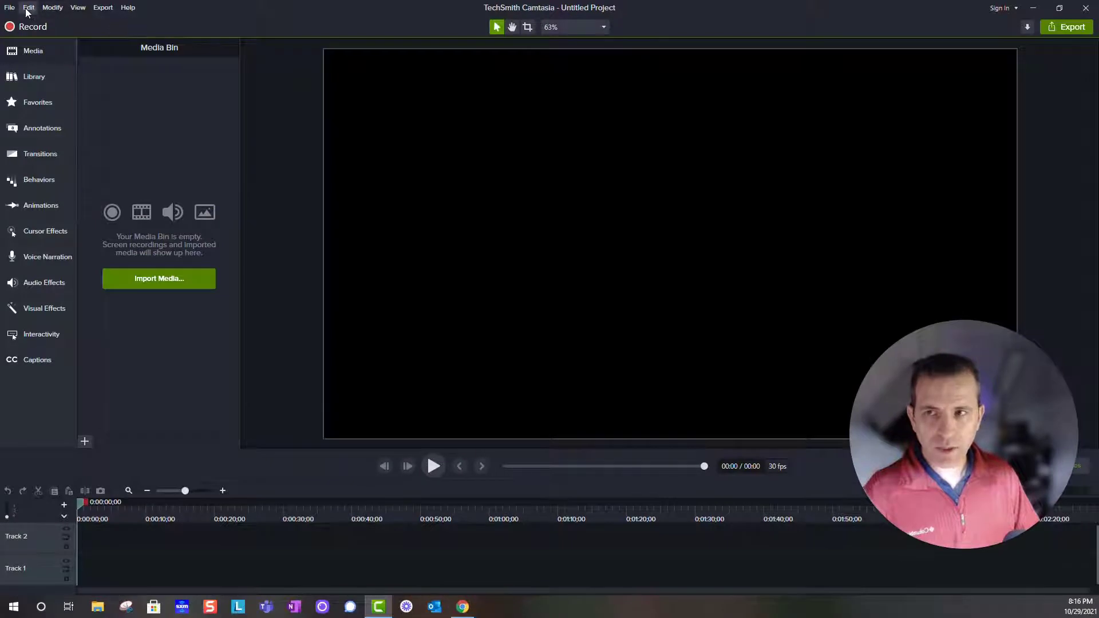
Set Hardware Acceleration to 'Use software-only mode' in Advanced preferences and save.
{"action": "left_click", "coordinate": [27, 8]}
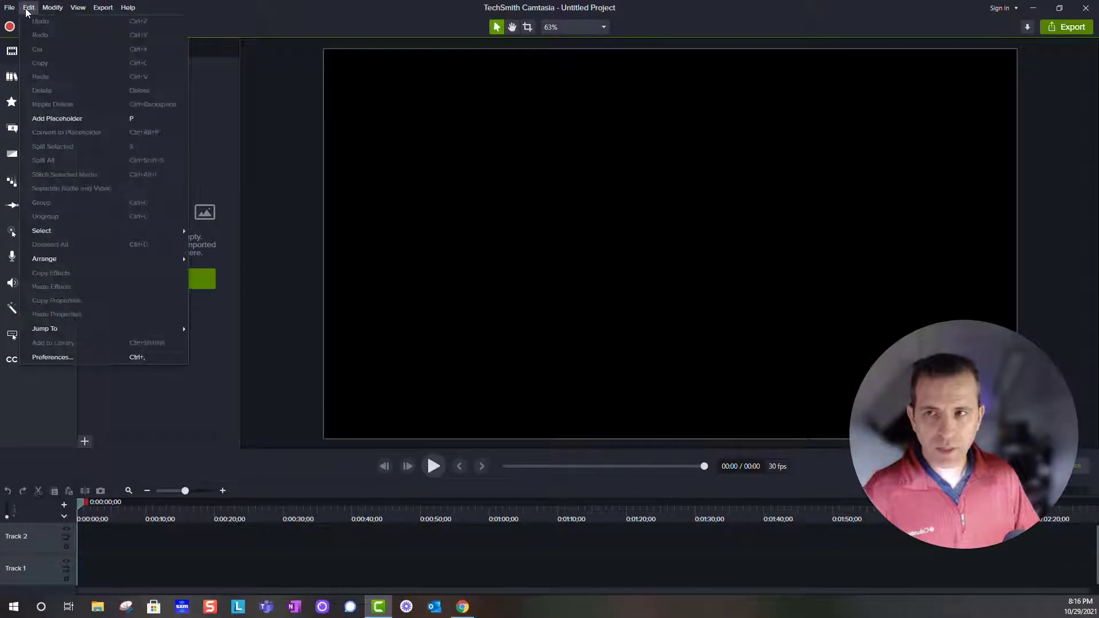
{"action": "left_click", "coordinate": [76, 358]}
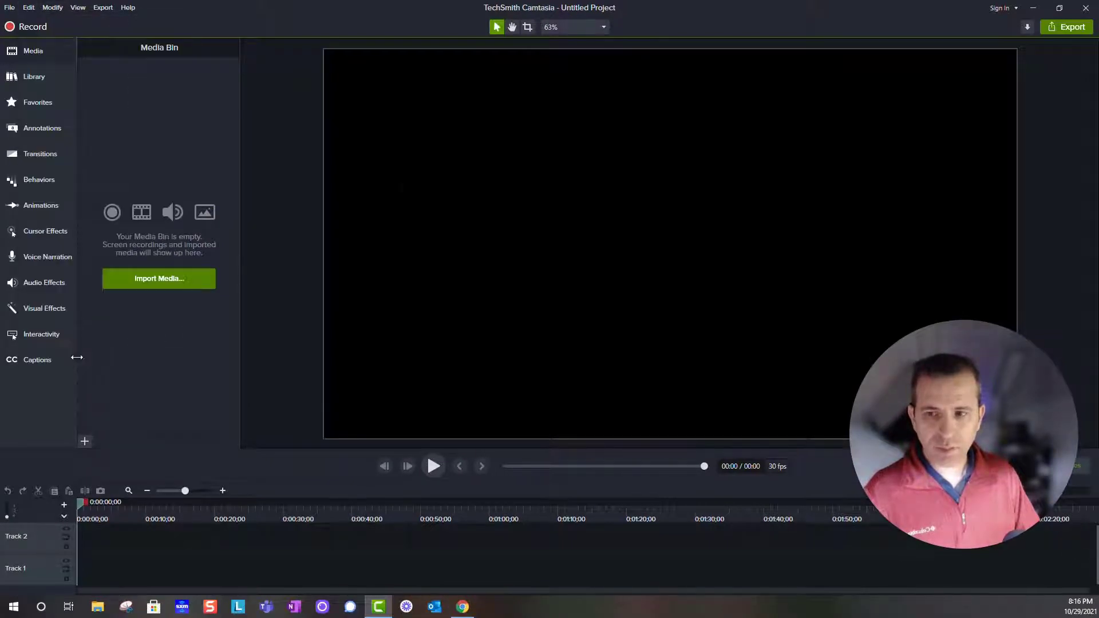
{"action": "left_click", "coordinate": [679, 208]}
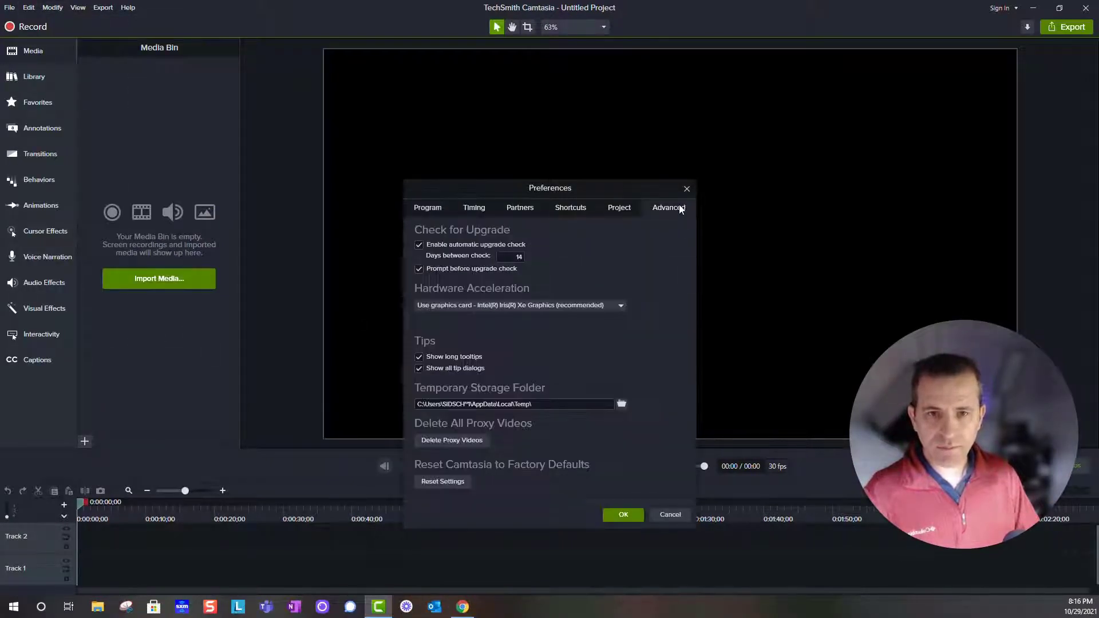
{"action": "left_click", "coordinate": [617, 304]}
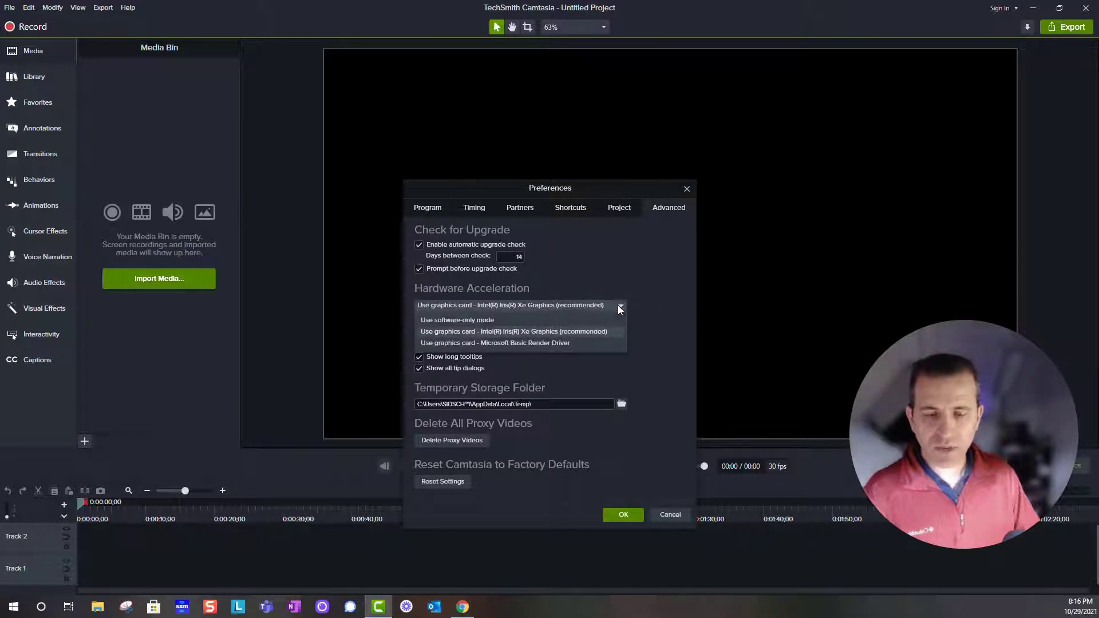
{"action": "left_click", "coordinate": [485, 319]}
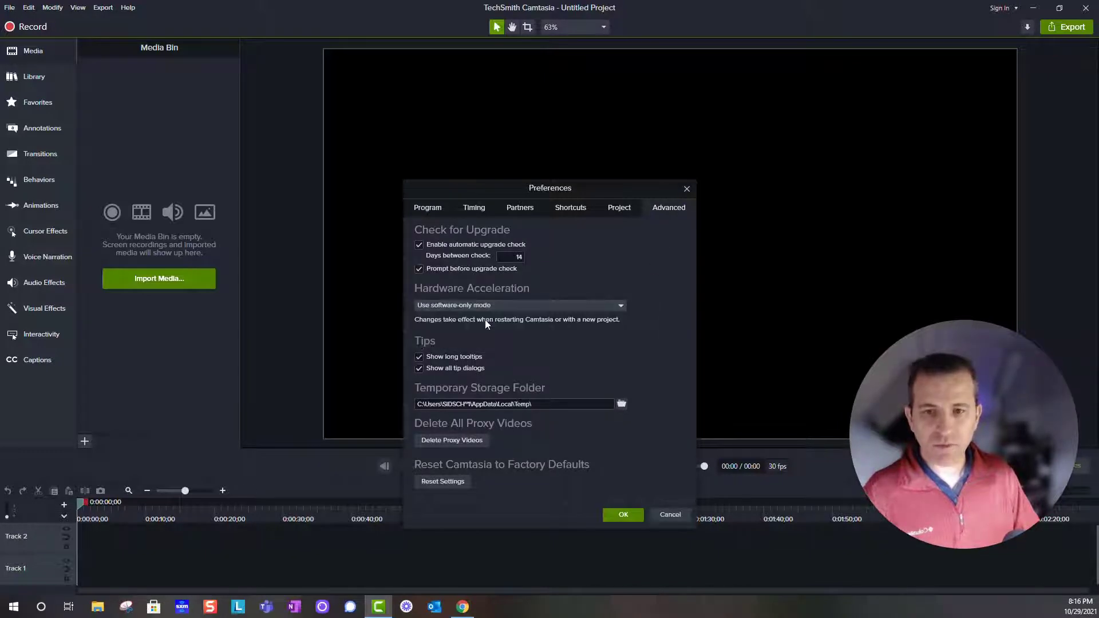
{"action": "left_click", "coordinate": [623, 515]}
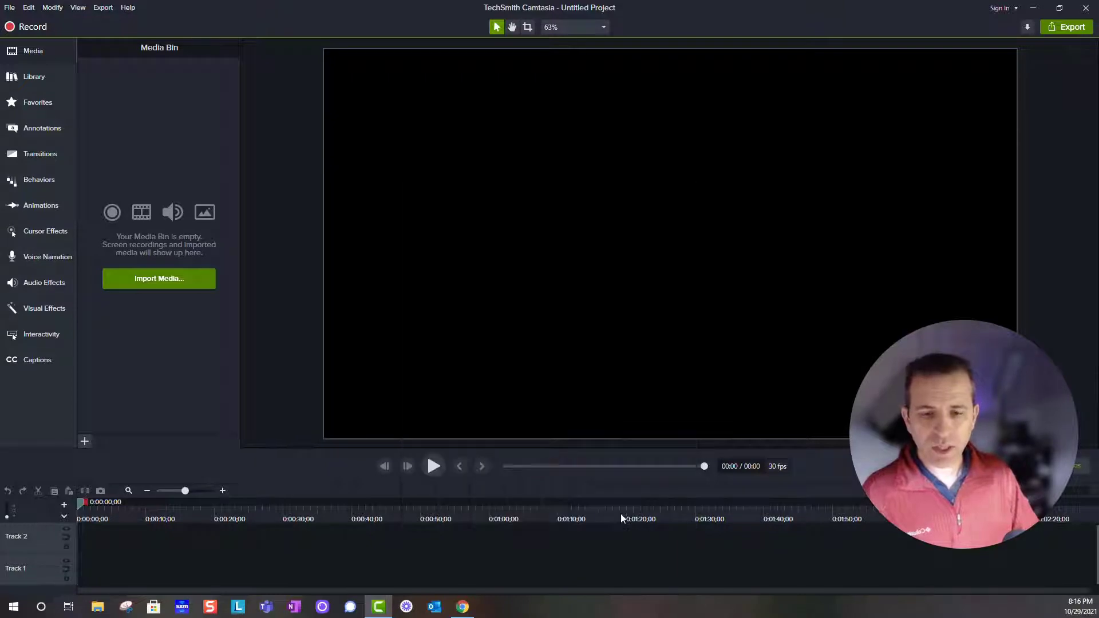
Quit and relaunch Camtasia, then begin a new blank project.
{"action": "left_click", "coordinate": [1085, 7]}
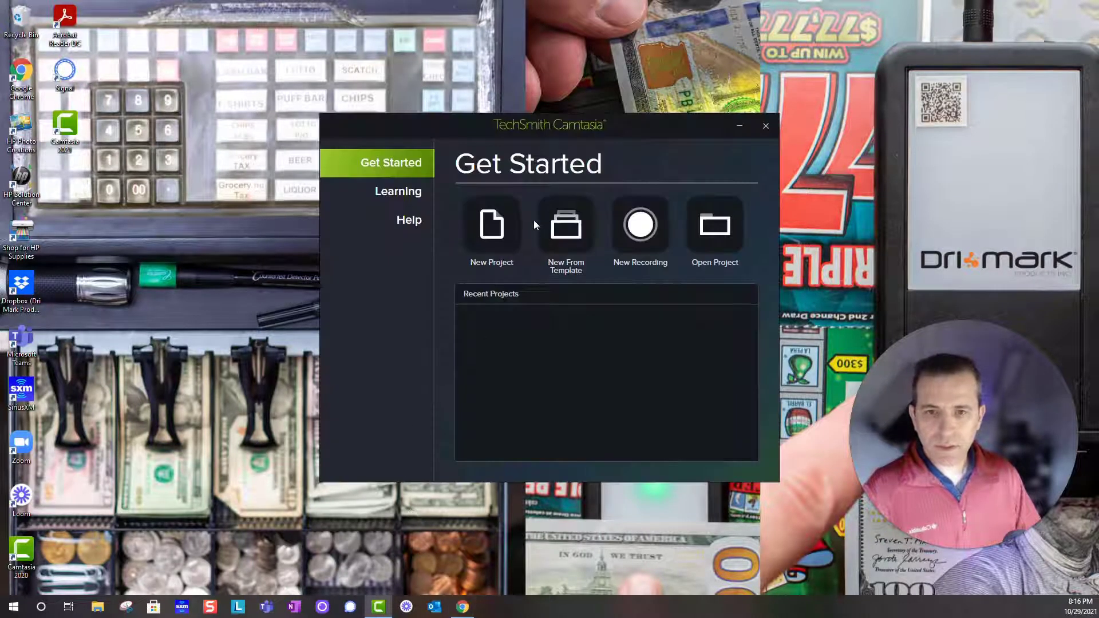
{"action": "left_click", "coordinate": [507, 229]}
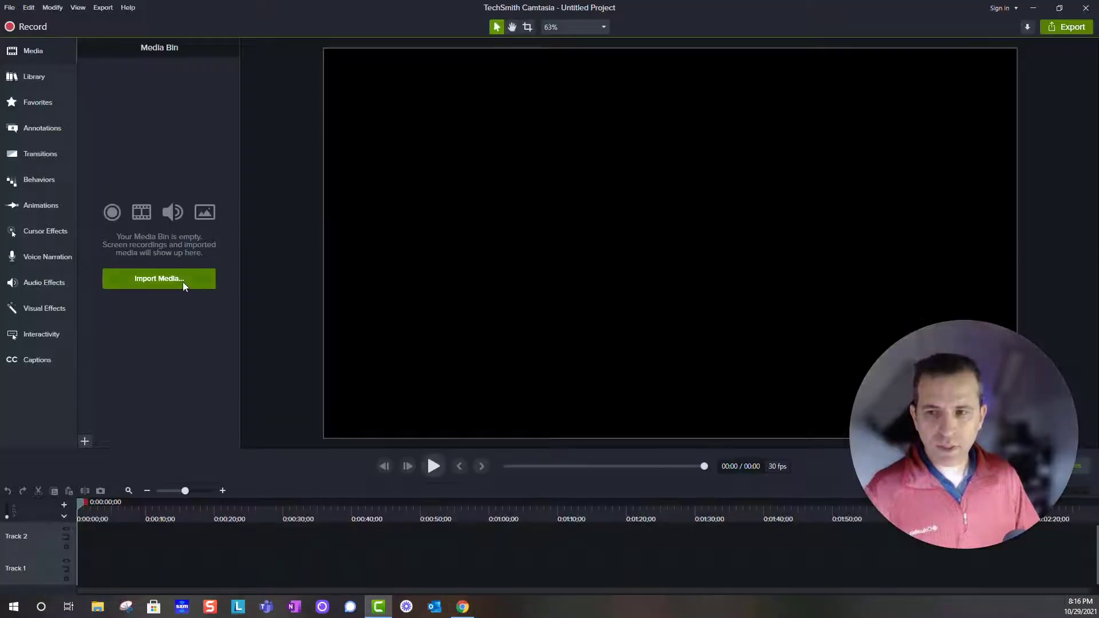
Add the Dri Mark Flash Test video to the timeline at 60 FPS, trimmed to 42 seconds.
{"action": "left_click", "coordinate": [183, 282]}
{"action": "scroll", "coordinate": [214, 201], "scroll_direction": "down", "scroll_amount": 5}
{"action": "left_click", "coordinate": [168, 230]}
{"action": "double_click", "coordinate": [167, 230]}
{"action": "left_click_drag", "start_coordinate": [129, 128], "coordinate": [112, 562]}
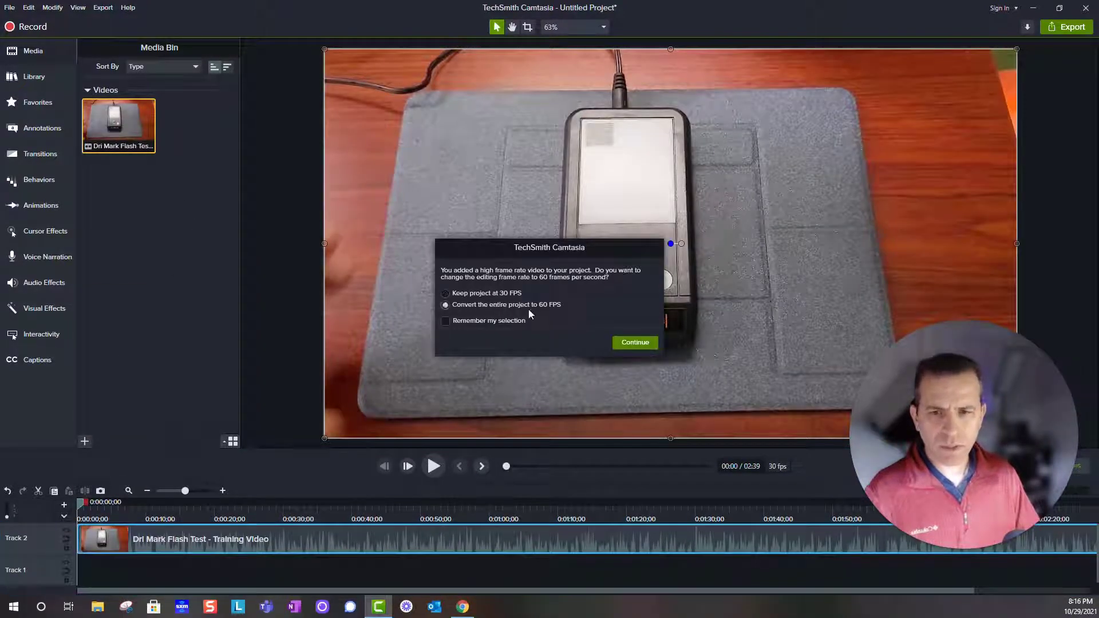
{"action": "left_click", "coordinate": [629, 343]}
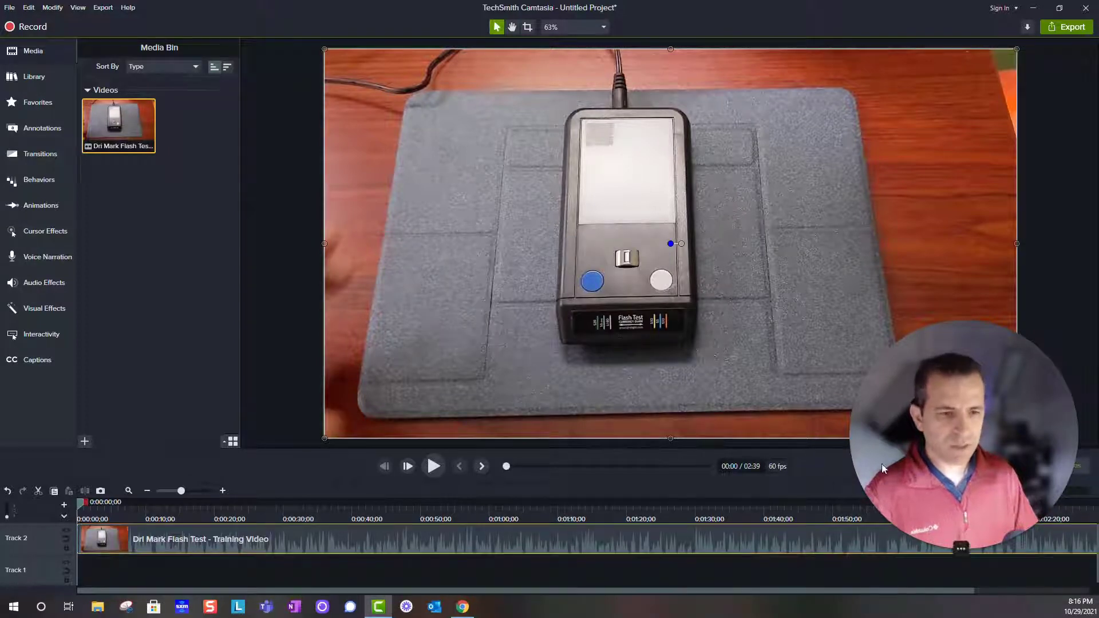
{"action": "left_click_drag", "start_coordinate": [928, 591], "coordinate": [1018, 592]}
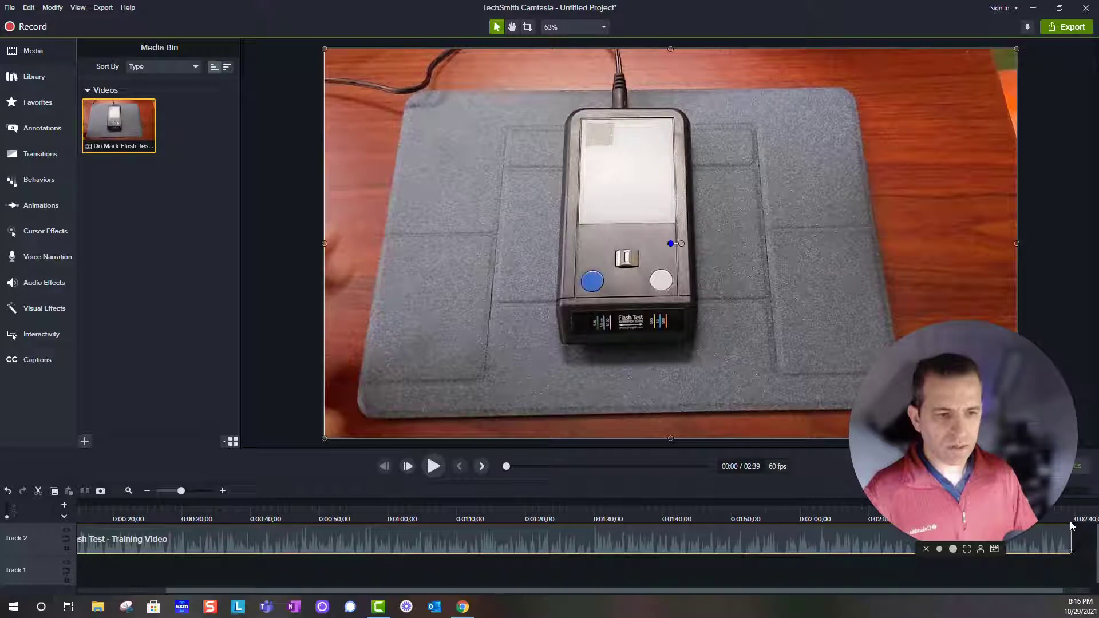
{"action": "mouse_move", "coordinate": [1070, 524]}
{"action": "left_mouse_down"}
{"action": "mouse_move", "coordinate": [465, 543]}
{"action": "mouse_move", "coordinate": [384, 559]}
{"action": "left_mouse_up"}
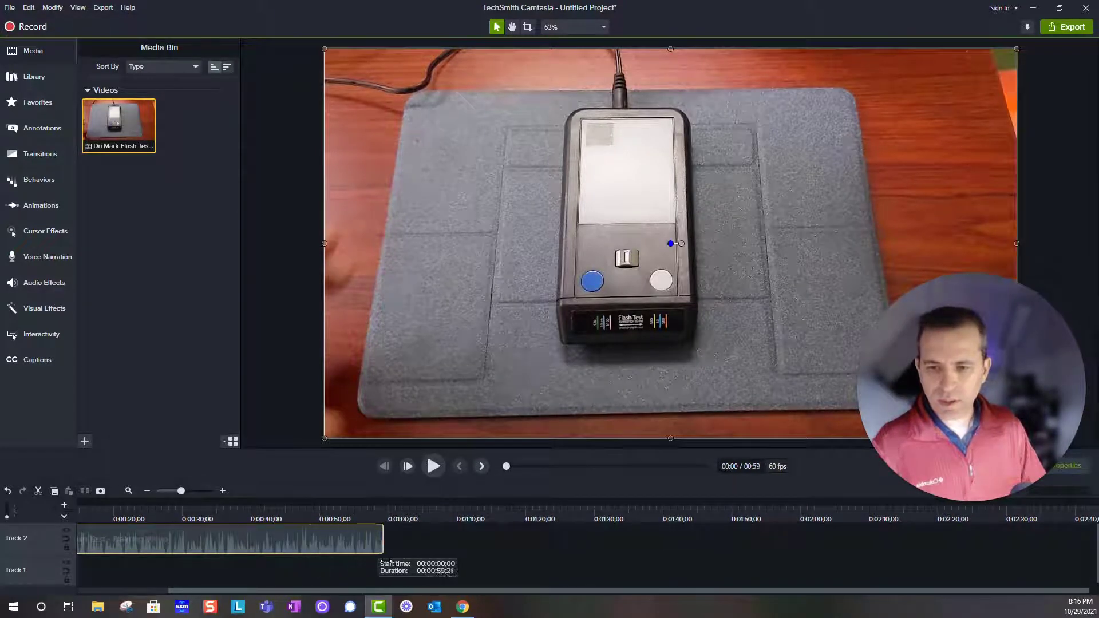
{"action": "mouse_move", "coordinate": [386, 561]}
{"action": "left_mouse_down"}
{"action": "mouse_move", "coordinate": [250, 556]}
{"action": "mouse_move", "coordinate": [264, 555]}
{"action": "left_mouse_up"}
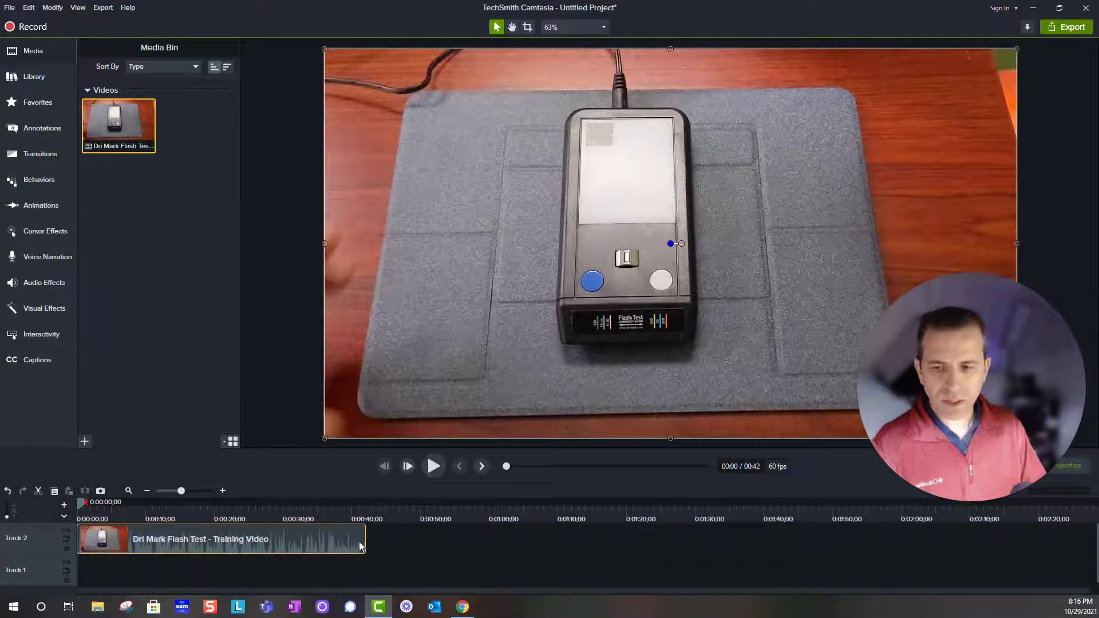
Export the trimmed clip as a local MP4 file named 'Test 2 123'.
{"action": "left_click", "coordinate": [1069, 27]}
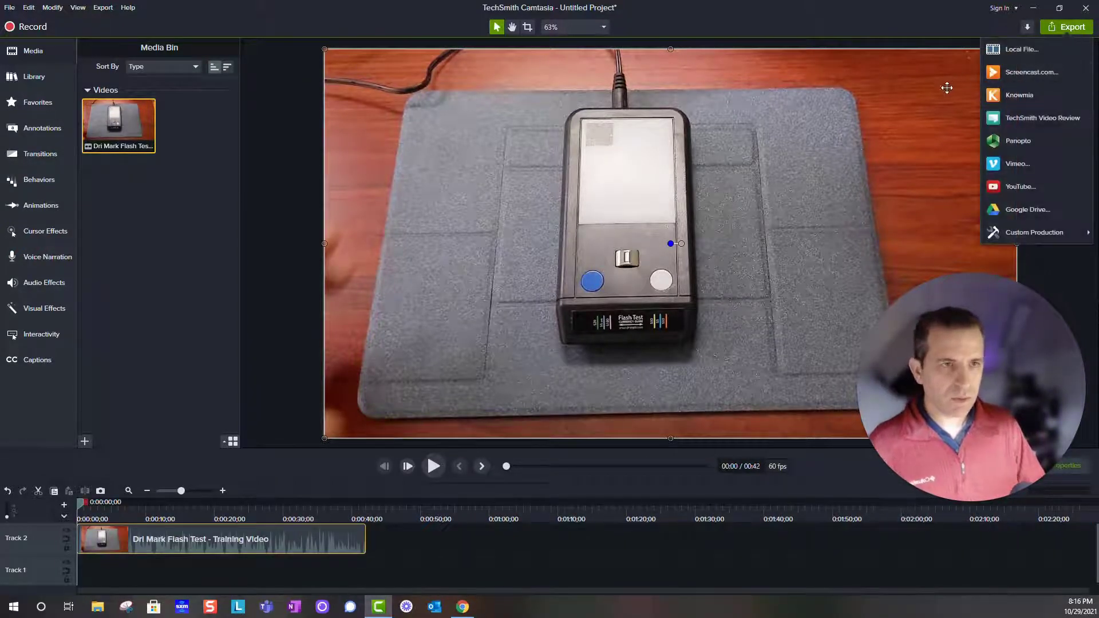
{"action": "left_click", "coordinate": [1050, 52]}
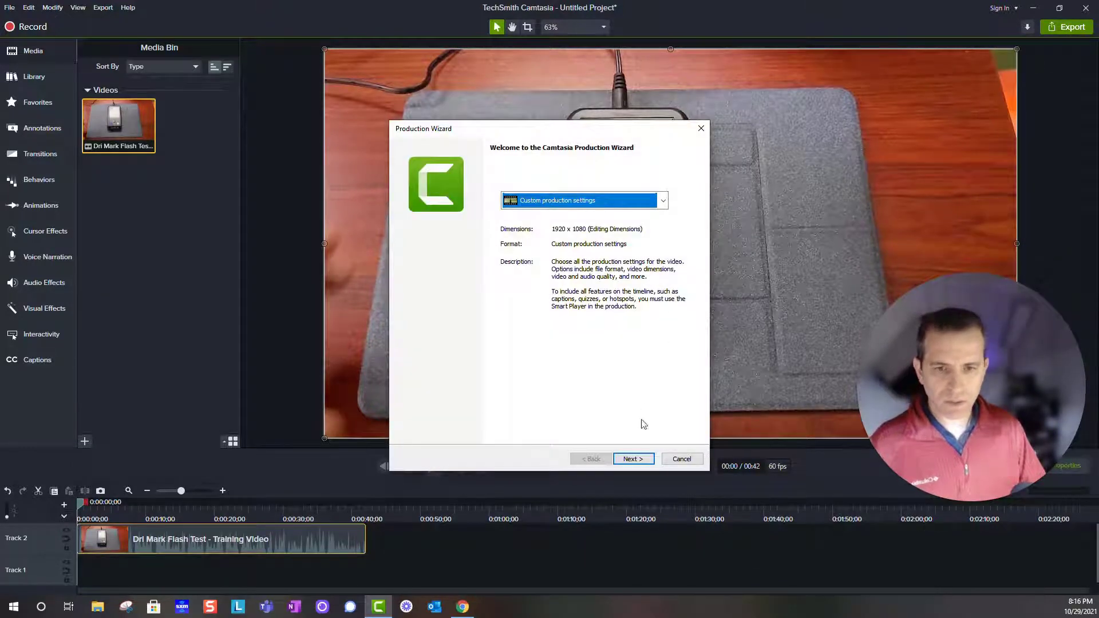
{"action": "left_click", "coordinate": [632, 459]}
{"action": "left_click", "coordinate": [632, 459]}
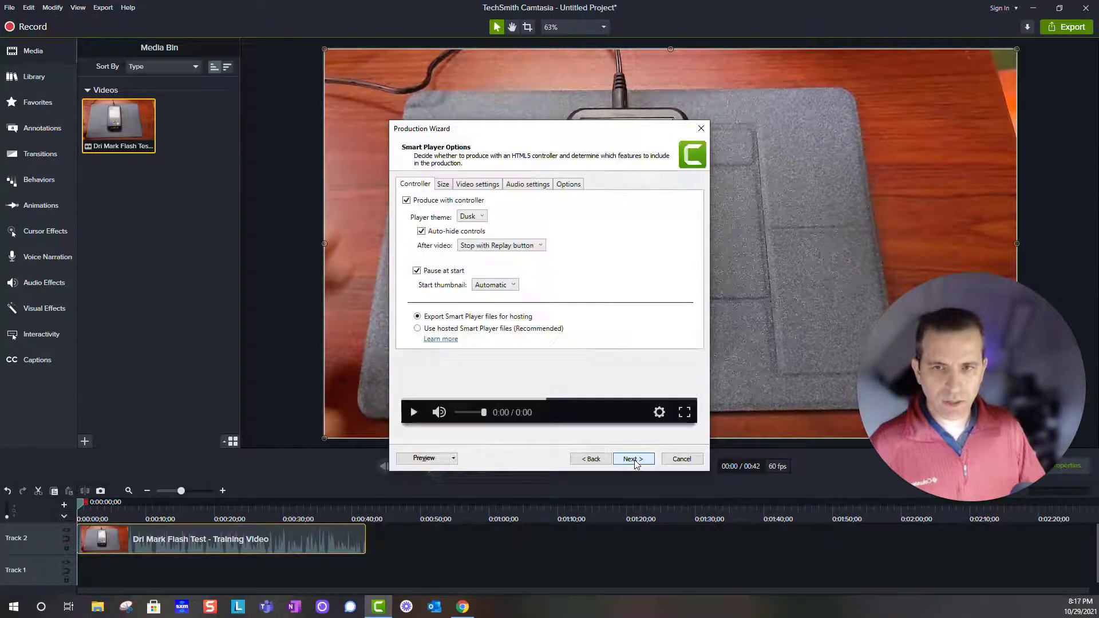
{"action": "left_click", "coordinate": [632, 459]}
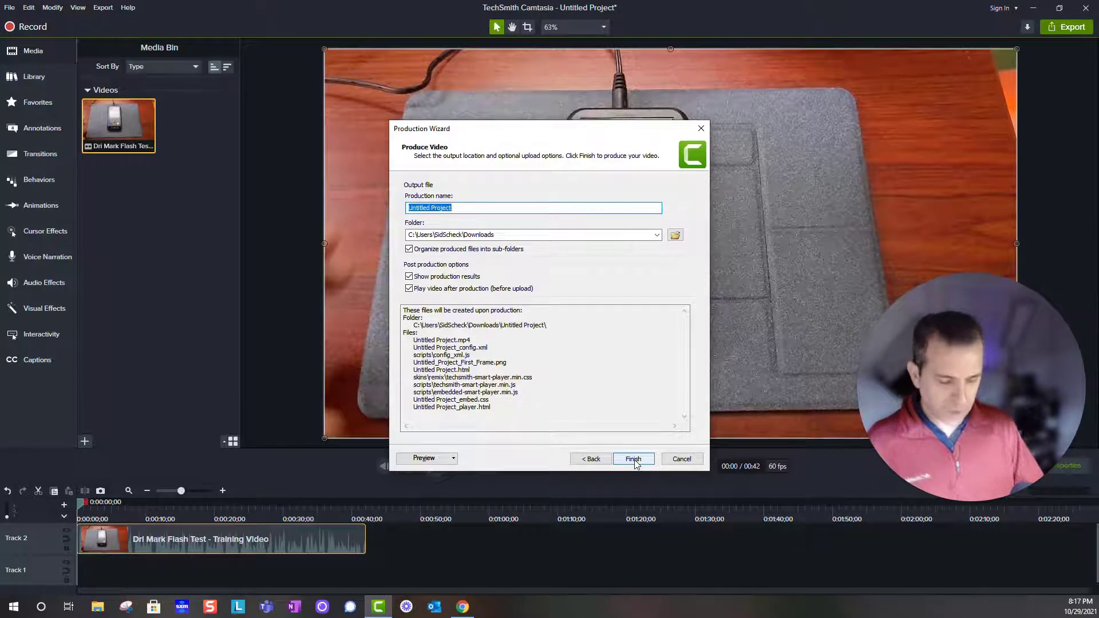
{"action": "type", "text": "Test 2 123"}
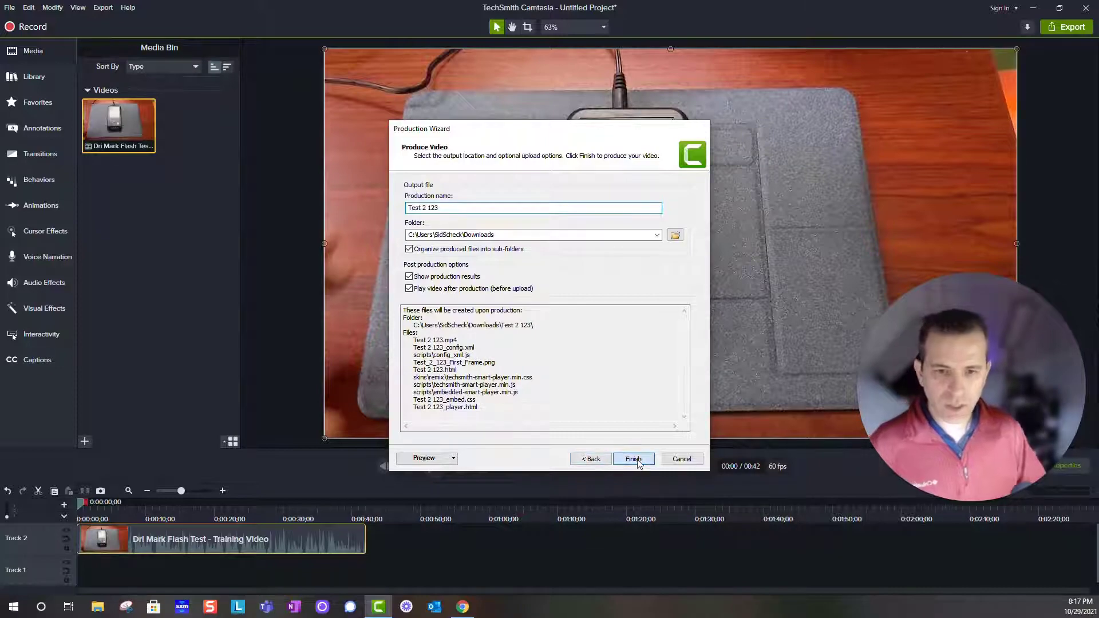
{"action": "left_click", "coordinate": [636, 459]}
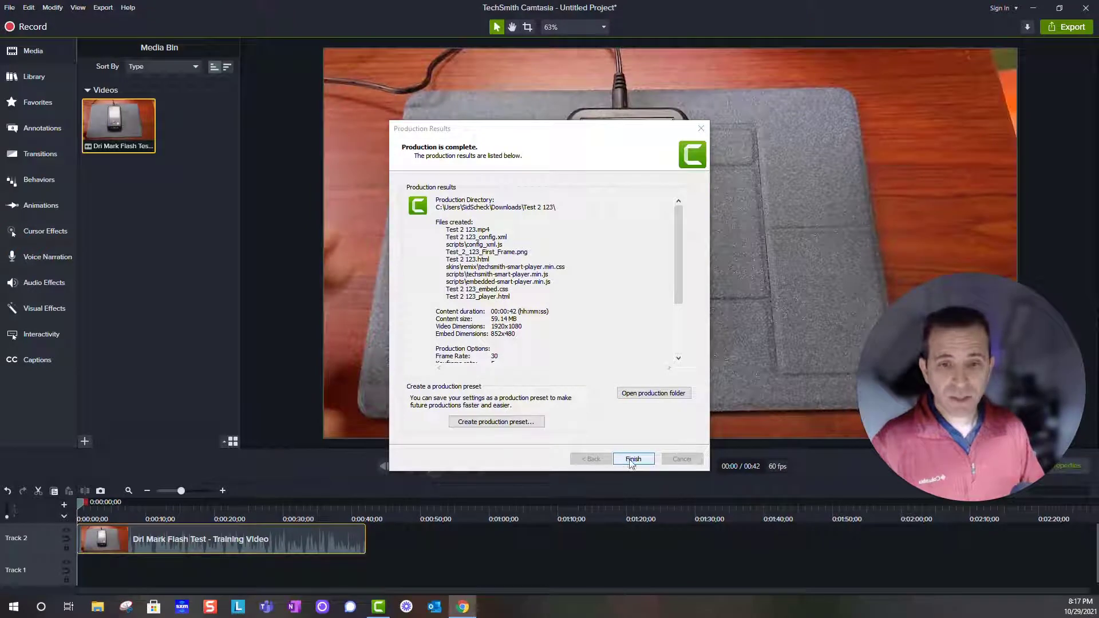
Close the Test 2 123 production results once rendering completes.
{"action": "left_click", "coordinate": [633, 460]}
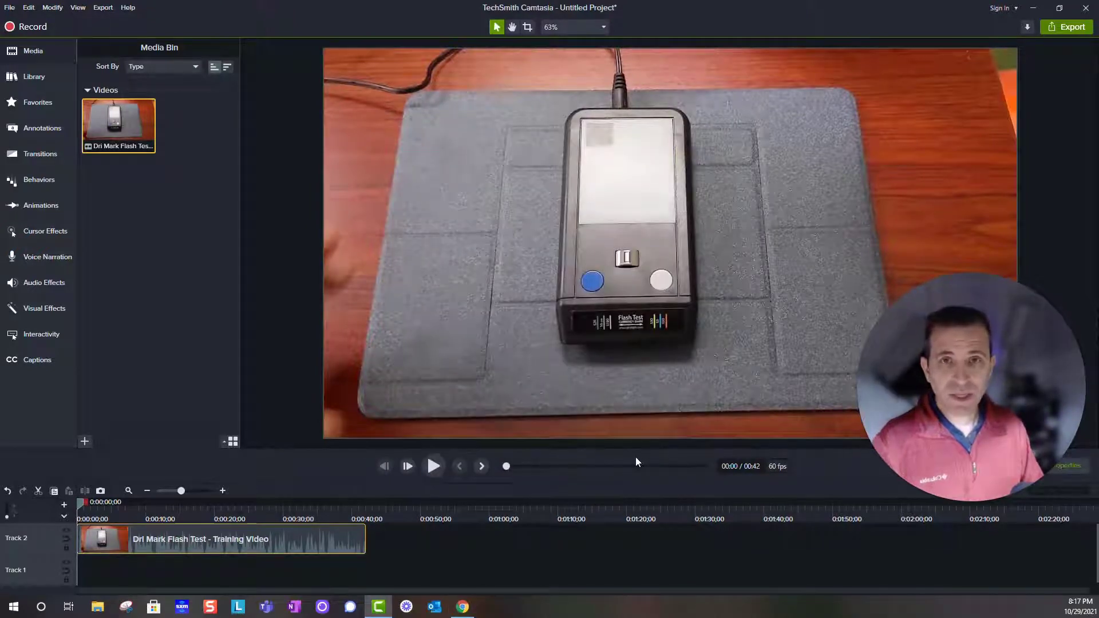